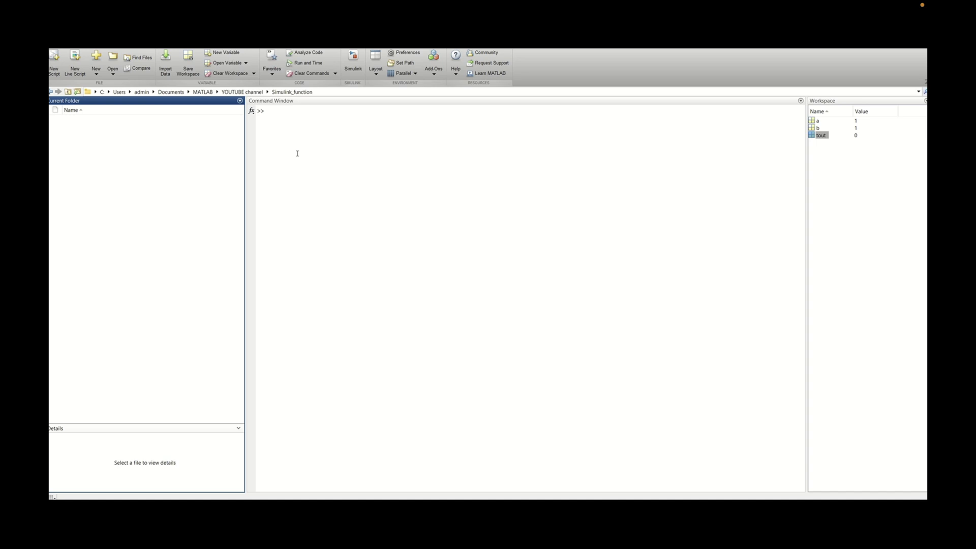
Step: Save the new model under the file name Simulink_function_example_1
{"action": "mouse_move", "coordinate": [153, 373]}
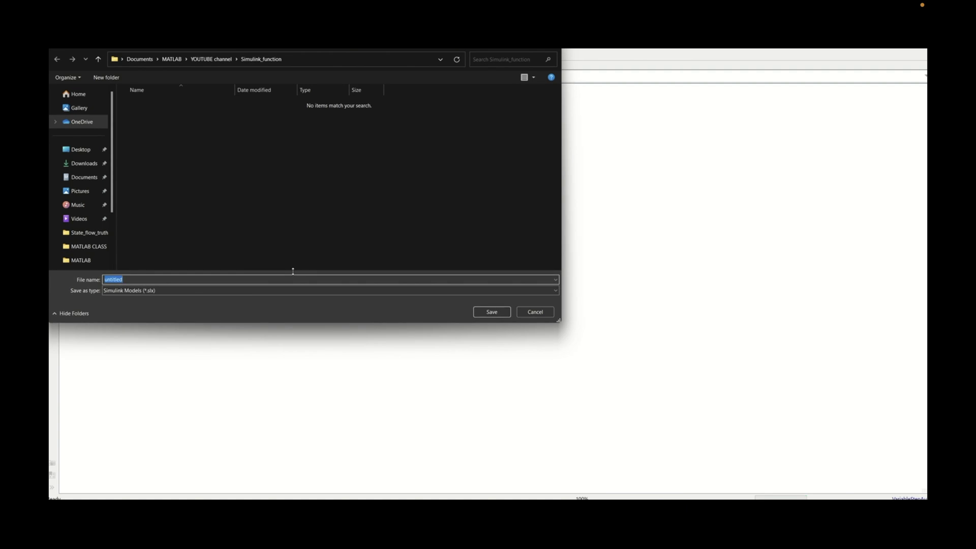
{"action": "type", "text": "Simulink_function_example"}
{"action": "key", "text": "Return"}
{"action": "key", "text": "space"}
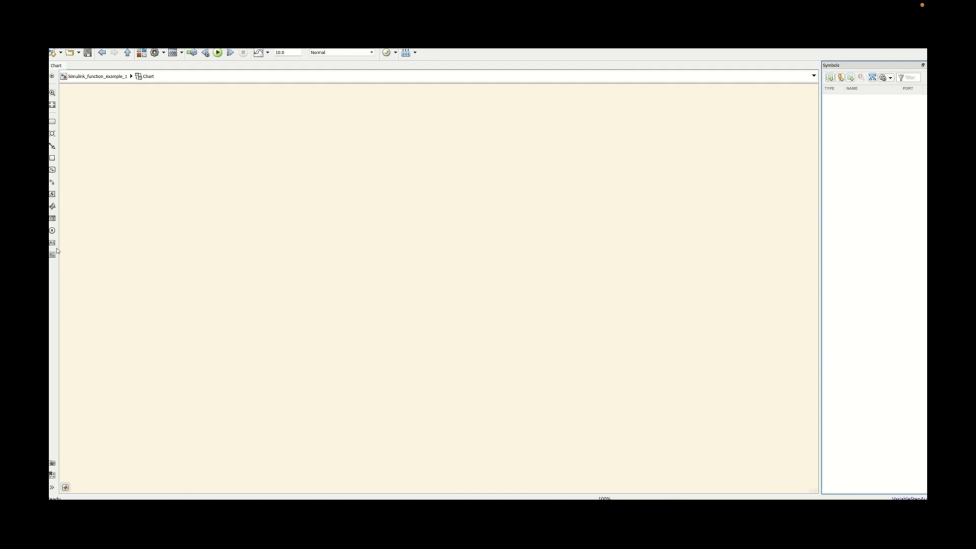
Step: Place a Simulink Function with signature y=add(a,b) and move it up and left
{"action": "left_click", "coordinate": [53, 183]}
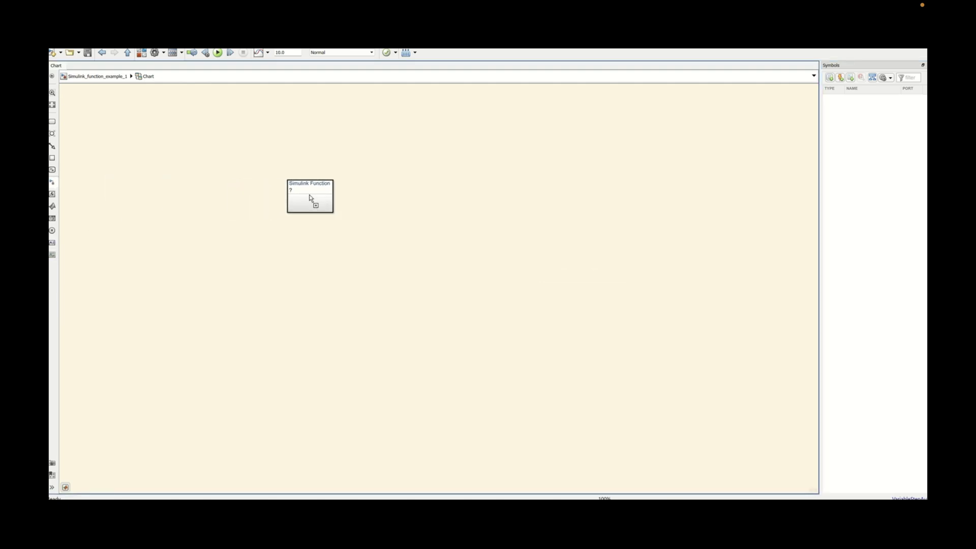
{"action": "left_click", "coordinate": [461, 183]}
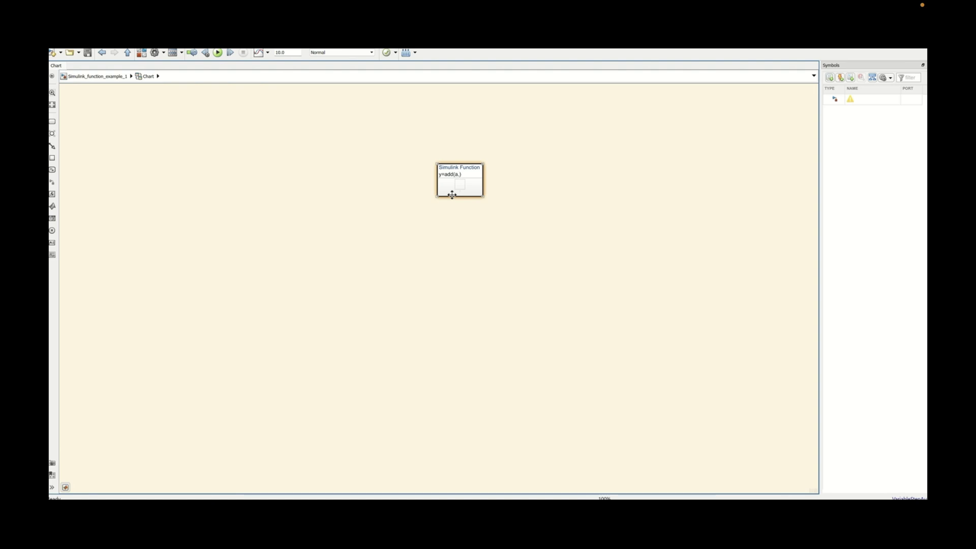
{"action": "left_click", "coordinate": [541, 194]}
{"action": "left_click", "coordinate": [477, 177]}
{"action": "left_click_drag", "start_coordinate": [477, 177], "coordinate": [305, 146]}
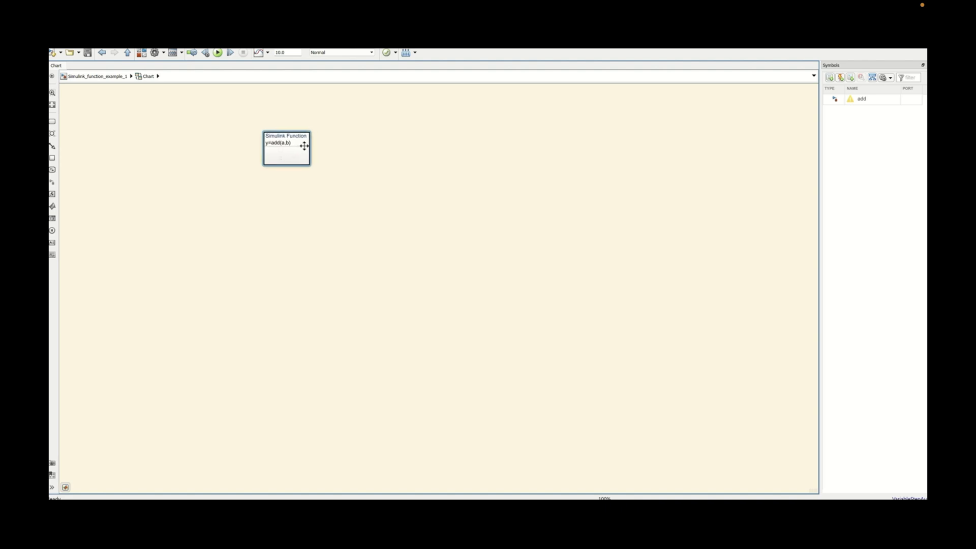
Step: Add a default transition left of the function and lengthen it upward
{"action": "left_click", "coordinate": [52, 146]}
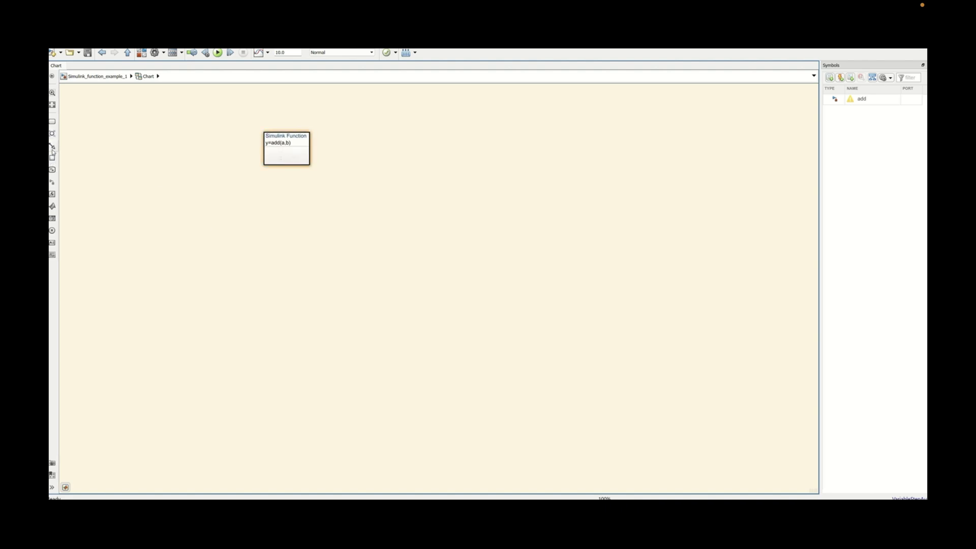
{"action": "left_click", "coordinate": [201, 159]}
{"action": "left_click_drag", "start_coordinate": [202, 144], "coordinate": [201, 113]}
Step: Label the default transition with the action {yy=add(a,b)}
{"action": "left_click", "coordinate": [212, 131]}
{"action": "key", "text": "space"}
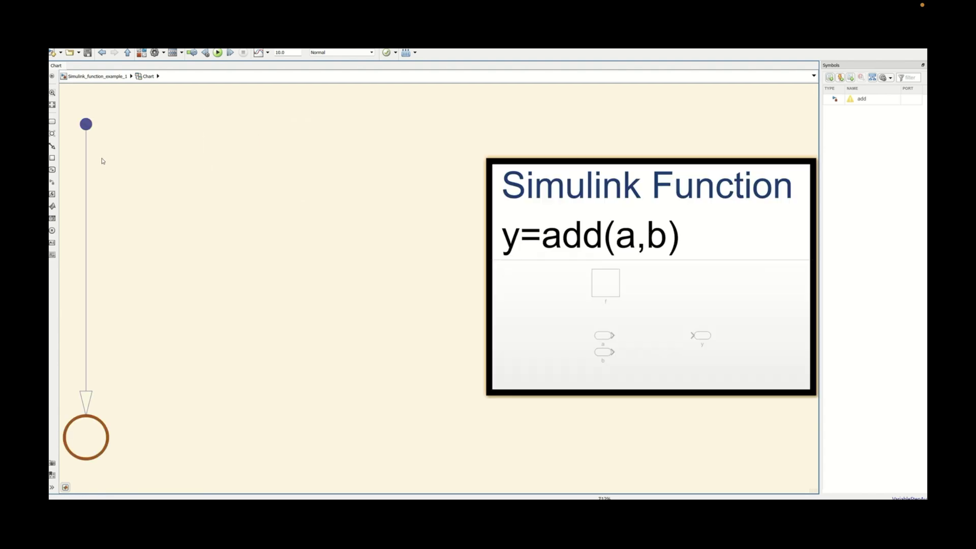
{"action": "left_click", "coordinate": [86, 181]}
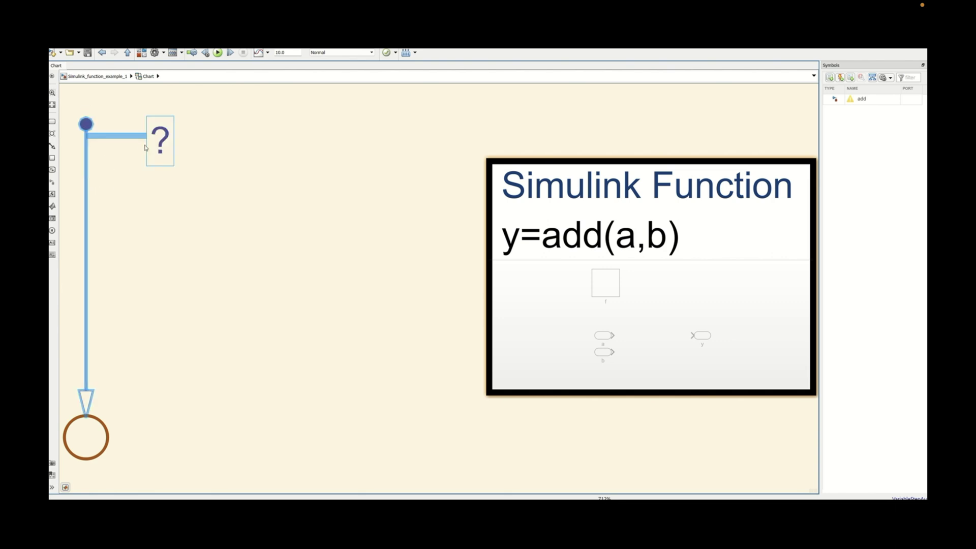
{"action": "left_click", "coordinate": [160, 145]}
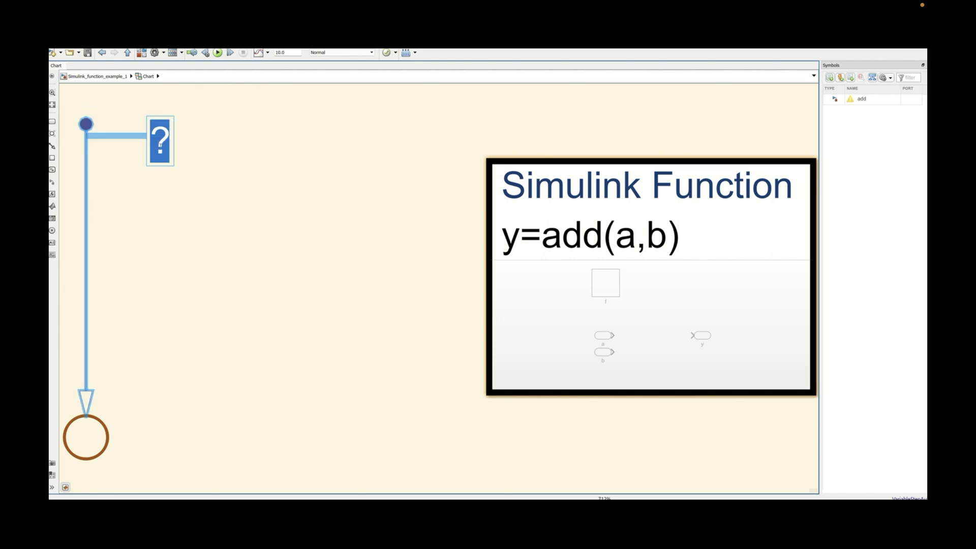
{"action": "type", "text": "{}"}
{"action": "key", "text": "Left"}
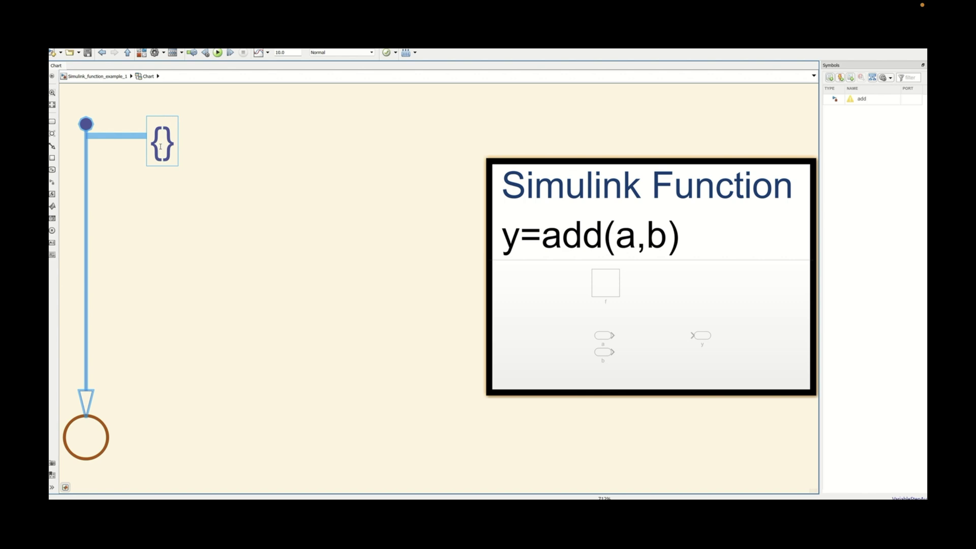
{"action": "type", "text": "yy"}
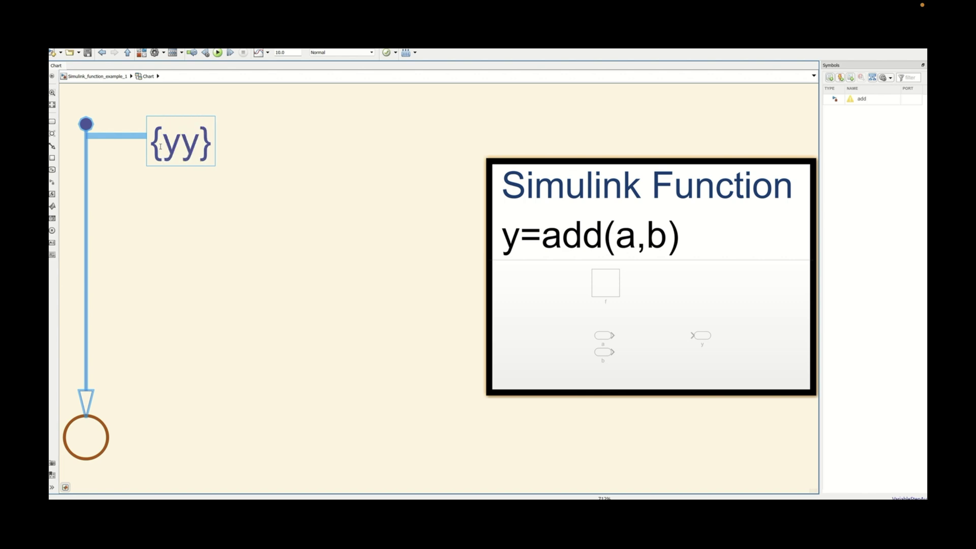
{"action": "type", "text": "="}
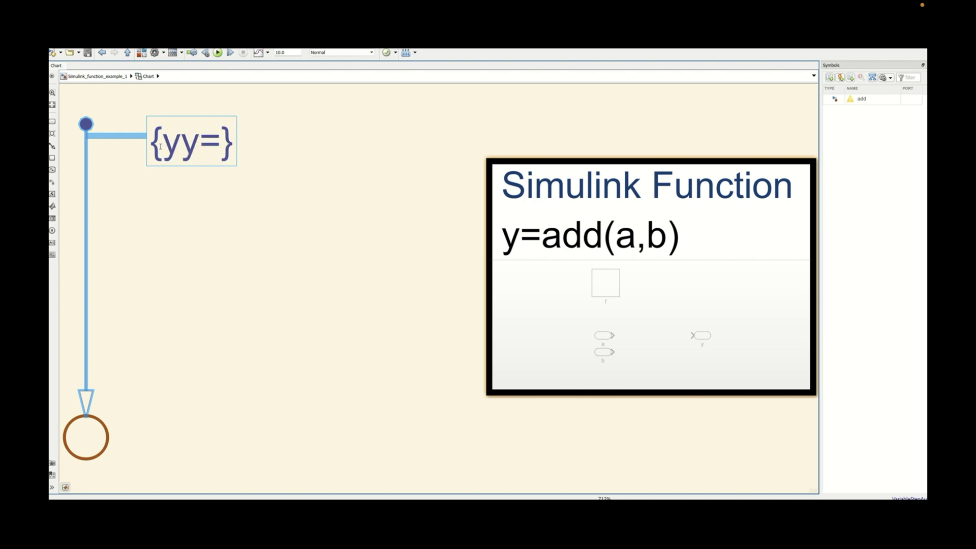
{"action": "type", "text": "add"}
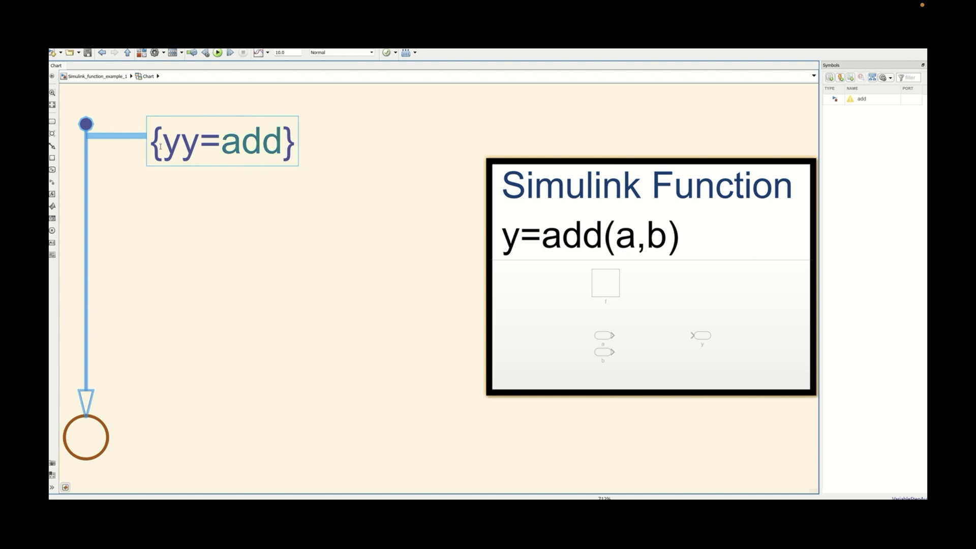
{"action": "type", "text": "()"}
{"action": "key", "text": "Left"}
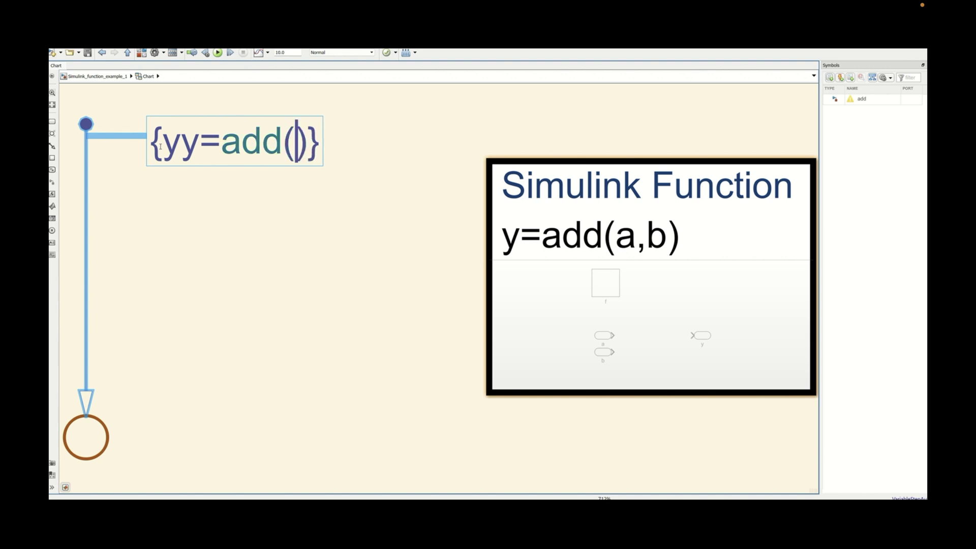
{"action": "type", "text": "a"}
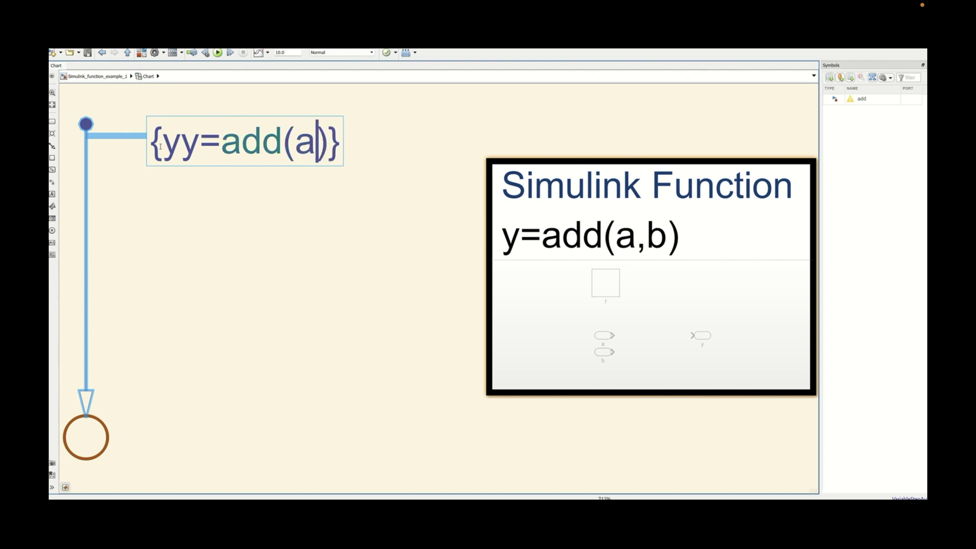
{"action": "type", "text": ",b"}
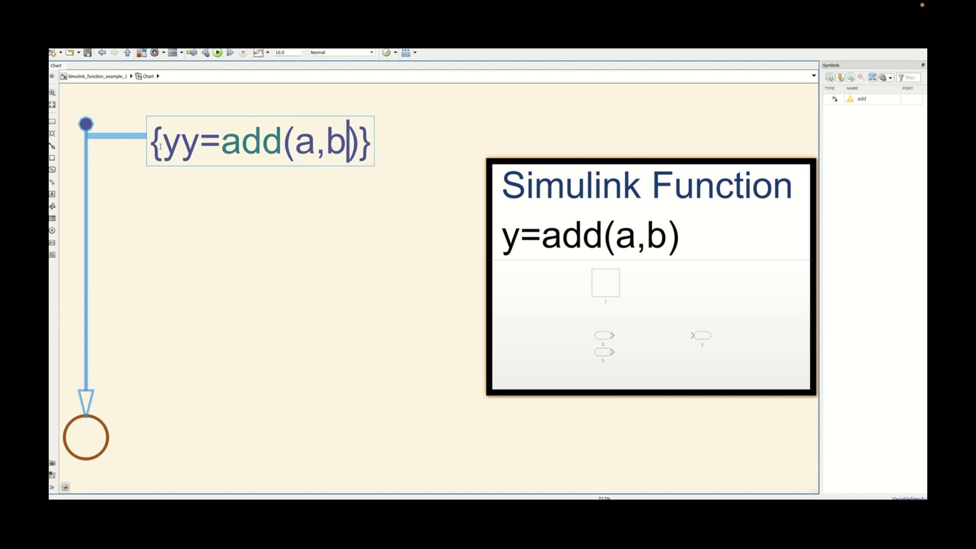
{"action": "left_click", "coordinate": [159, 214]}
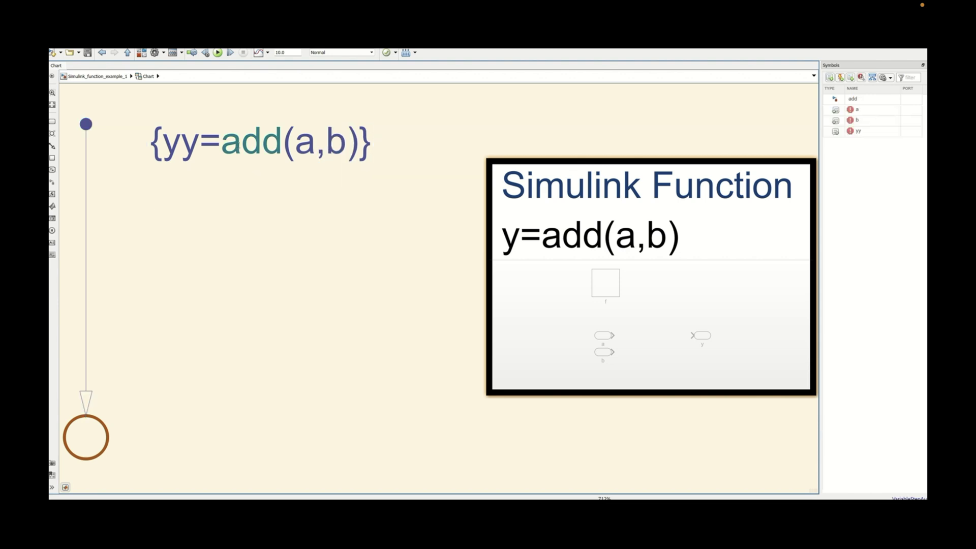
Step: Move the transition label down along the transition and open Model Explorer with Ctrl+H
{"action": "left_click_drag", "start_coordinate": [238, 144], "coordinate": [202, 251]}
{"action": "left_click", "coordinate": [231, 188]}
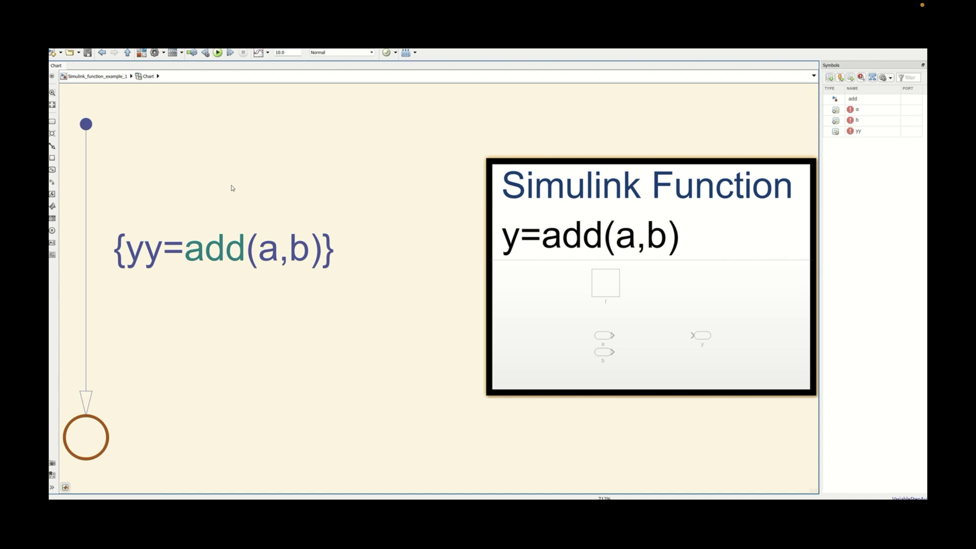
{"action": "key", "text": "ctrl+h"}
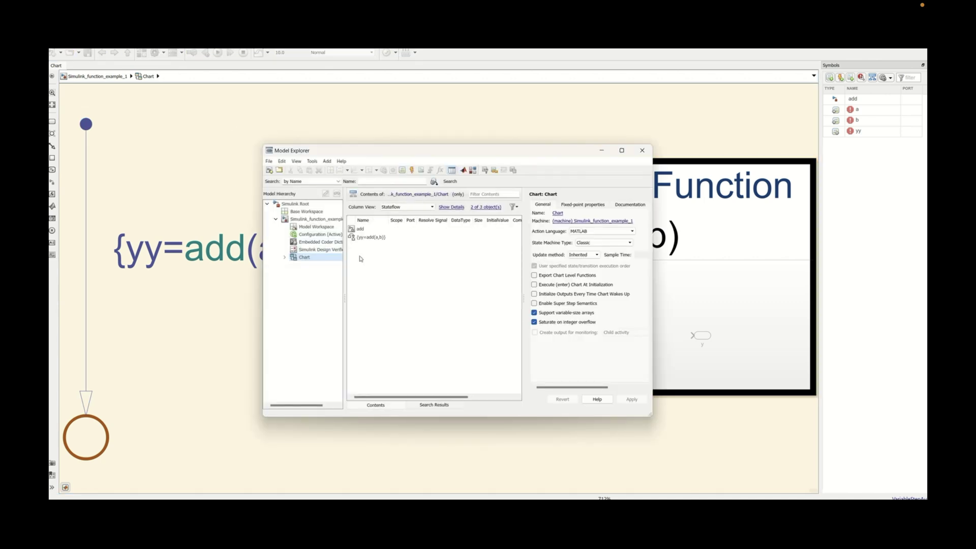
Step: Add a chart data item and set yy's scope to Output
{"action": "left_click", "coordinate": [402, 171]}
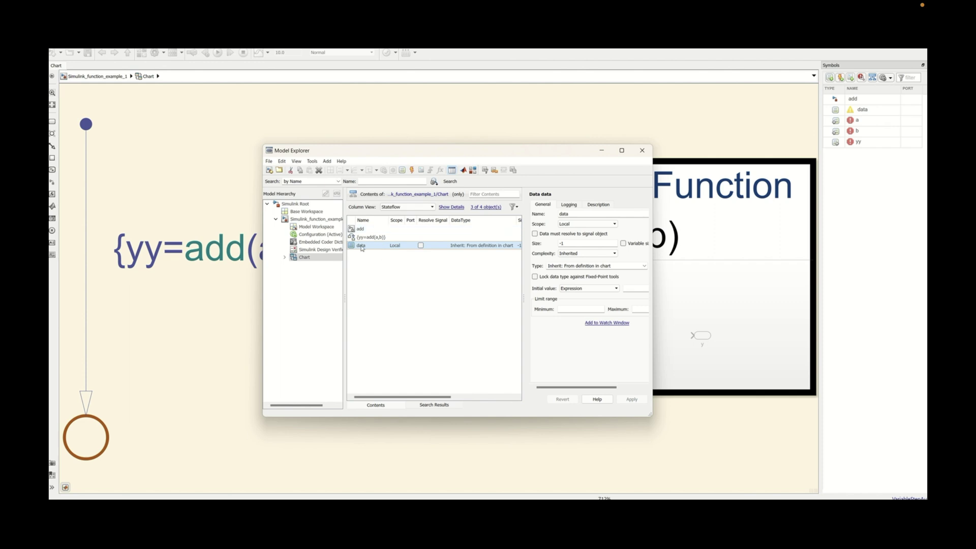
{"action": "left_click", "coordinate": [361, 246]}
{"action": "left_click", "coordinate": [401, 246]}
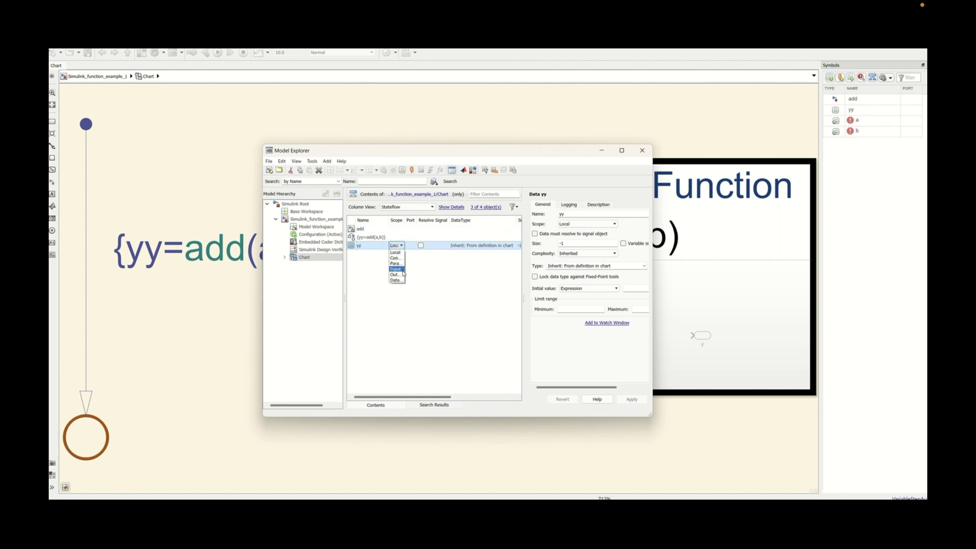
{"action": "left_click", "coordinate": [396, 275]}
Step: Add two more chart data items named a and b
{"action": "key", "text": "ctrl+d"}
{"action": "left_click", "coordinate": [363, 254]}
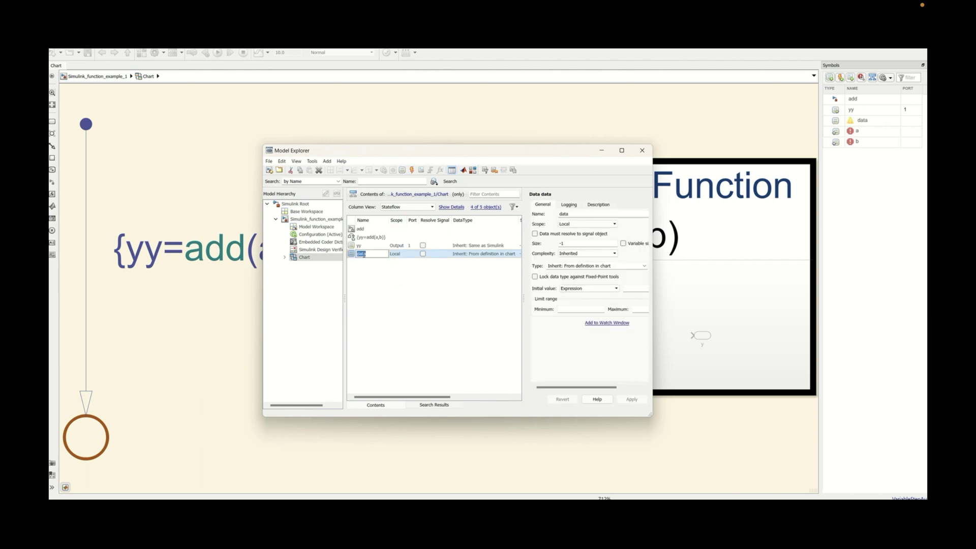
{"action": "type", "text": "a"}
{"action": "left_click", "coordinate": [401, 303]}
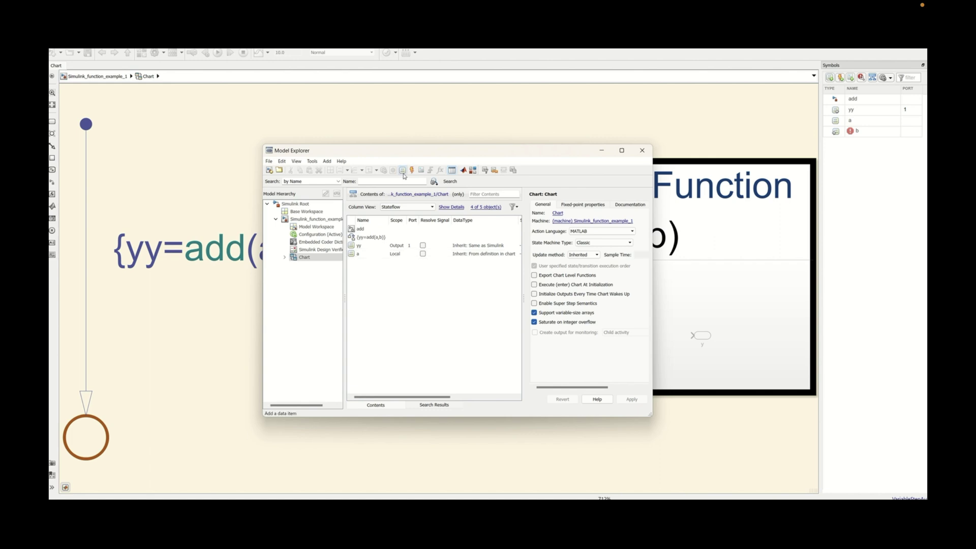
{"action": "left_click", "coordinate": [402, 170]}
{"action": "left_click", "coordinate": [367, 264]}
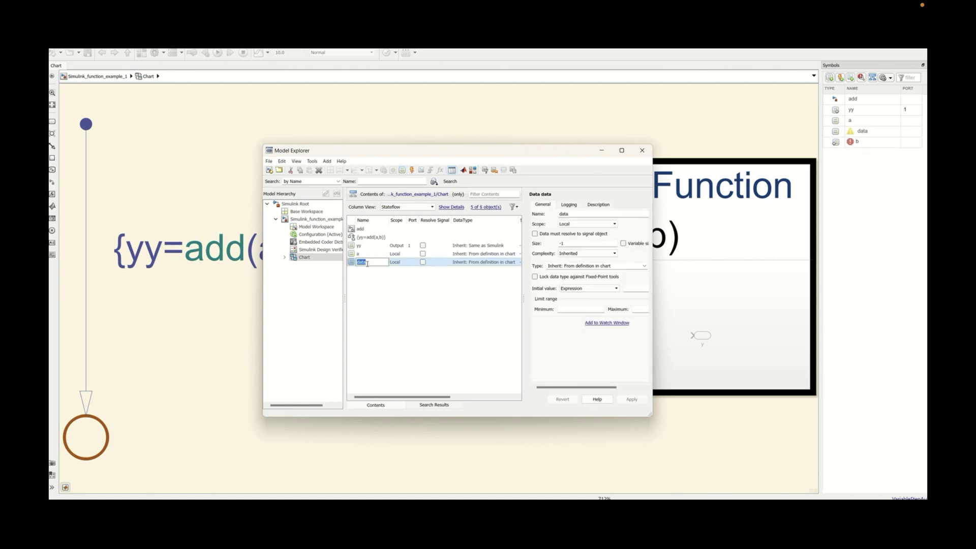
{"action": "type", "text": "b"}
{"action": "left_click", "coordinate": [383, 296]}
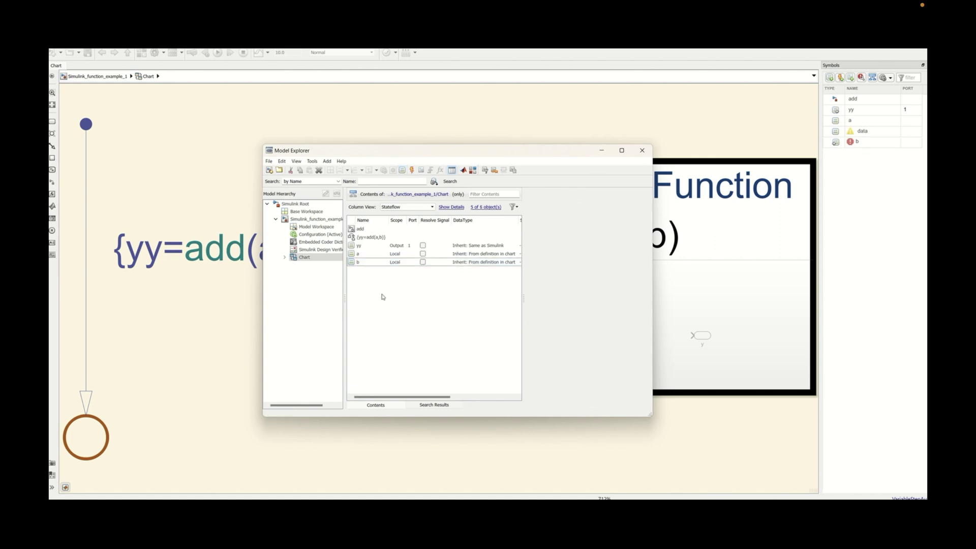
Step: Set the scope of b and a to Input
{"action": "left_click", "coordinate": [396, 263]}
{"action": "left_click", "coordinate": [396, 263]}
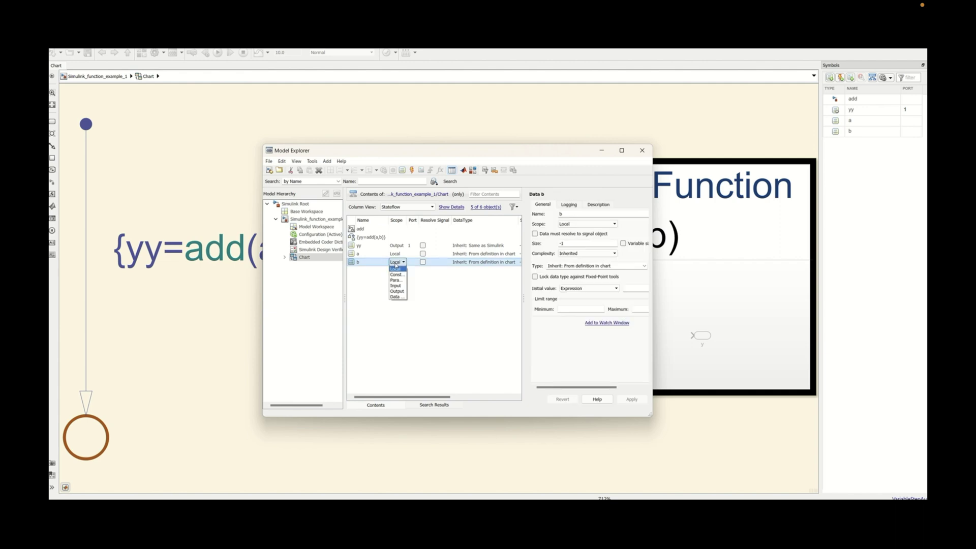
{"action": "left_click", "coordinate": [396, 285]}
{"action": "left_click", "coordinate": [399, 253]}
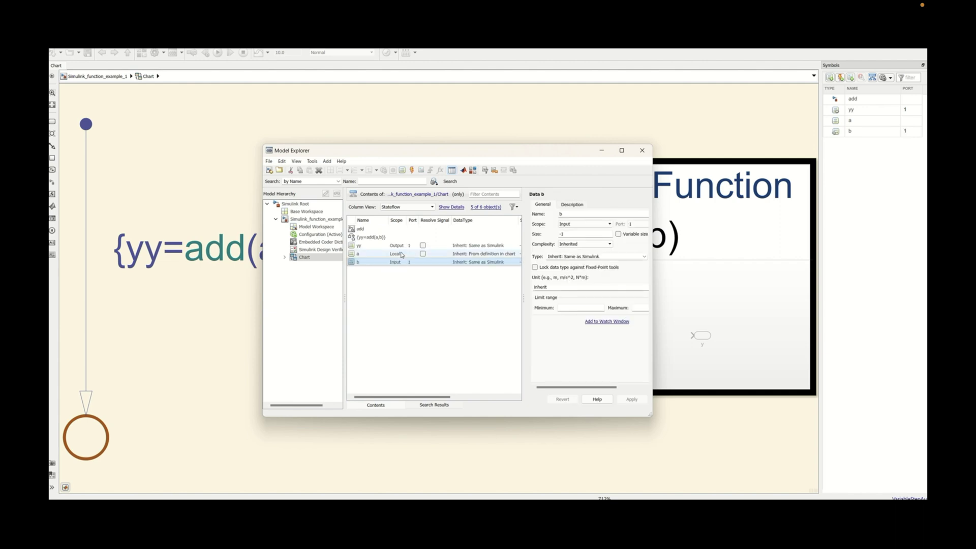
{"action": "left_click", "coordinate": [402, 254]}
{"action": "left_click", "coordinate": [396, 277]}
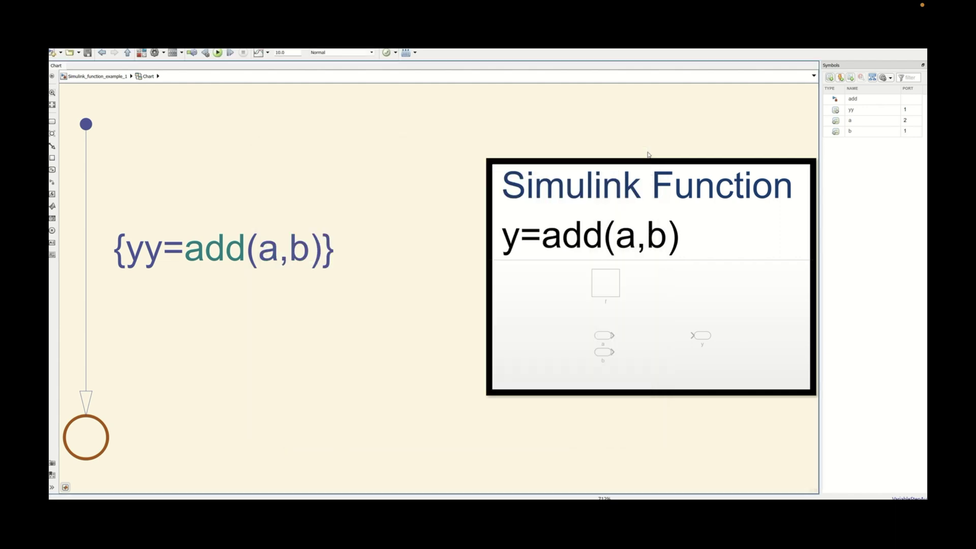
Step: Inside the add function, insert an Add block between the ports
{"action": "double_click", "coordinate": [688, 233]}
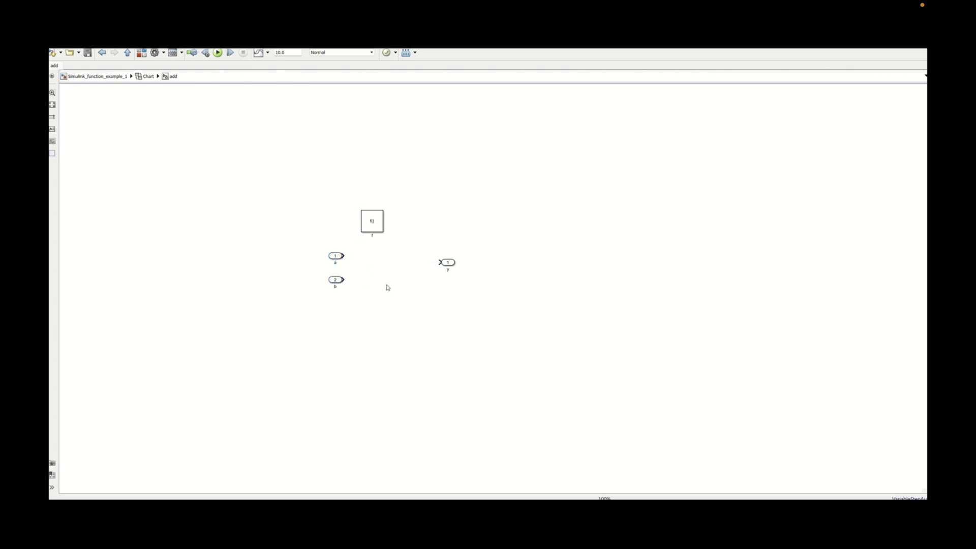
{"action": "double_click", "coordinate": [490, 309]}
{"action": "type", "text": "add"}
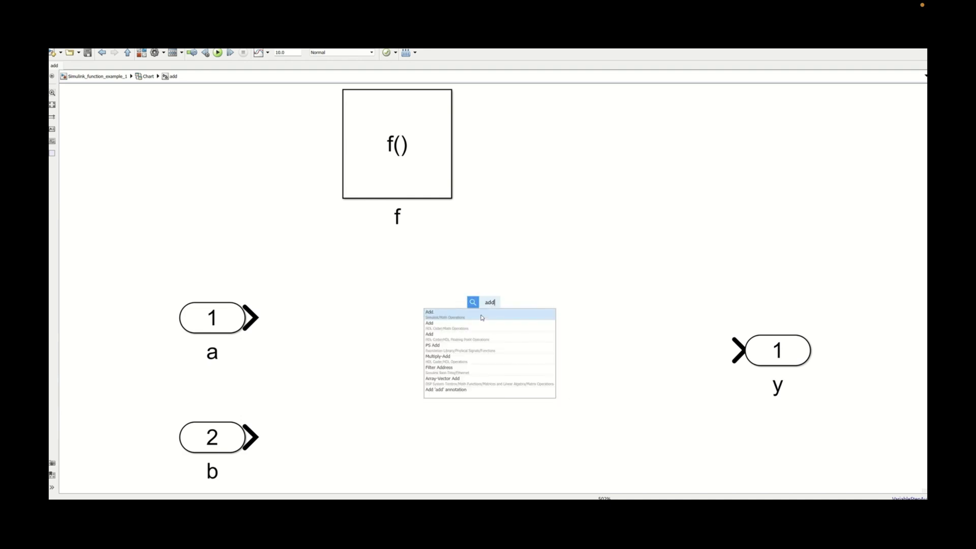
{"action": "left_click", "coordinate": [482, 315]}
{"action": "left_click_drag", "start_coordinate": [488, 310], "coordinate": [457, 388]}
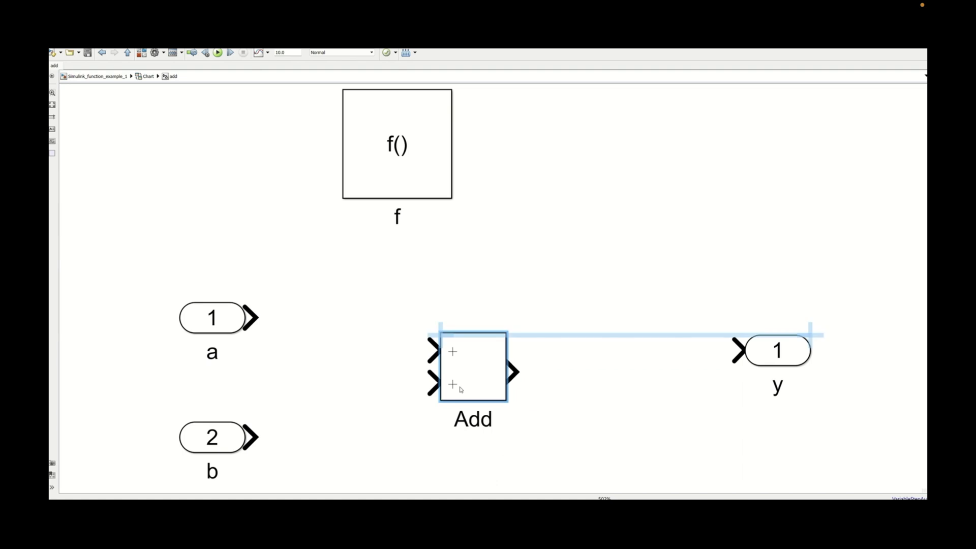
Step: Wire a and b into the Add block and its output to y, then return to the chart
{"action": "left_click_drag", "start_coordinate": [437, 350], "coordinate": [260, 318]}
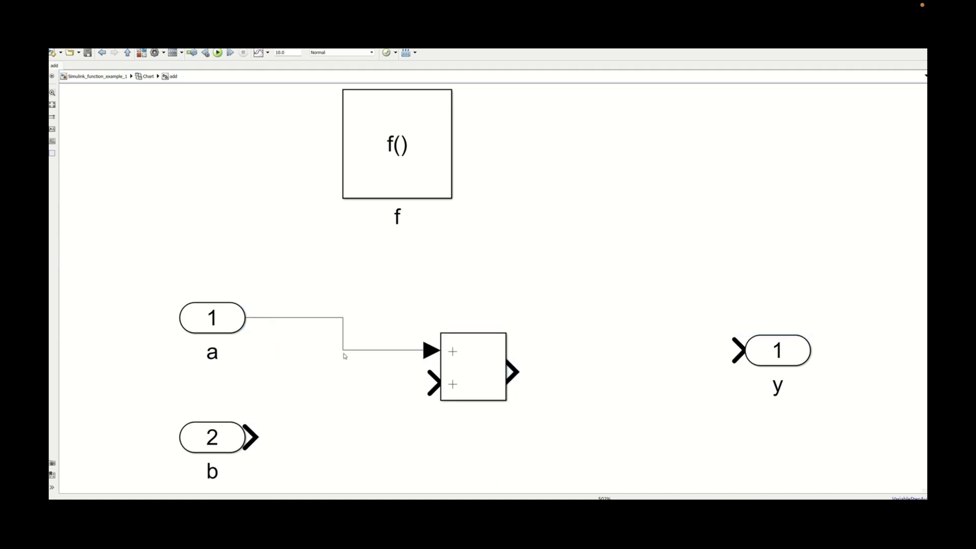
{"action": "left_click_drag", "start_coordinate": [430, 382], "coordinate": [259, 439]}
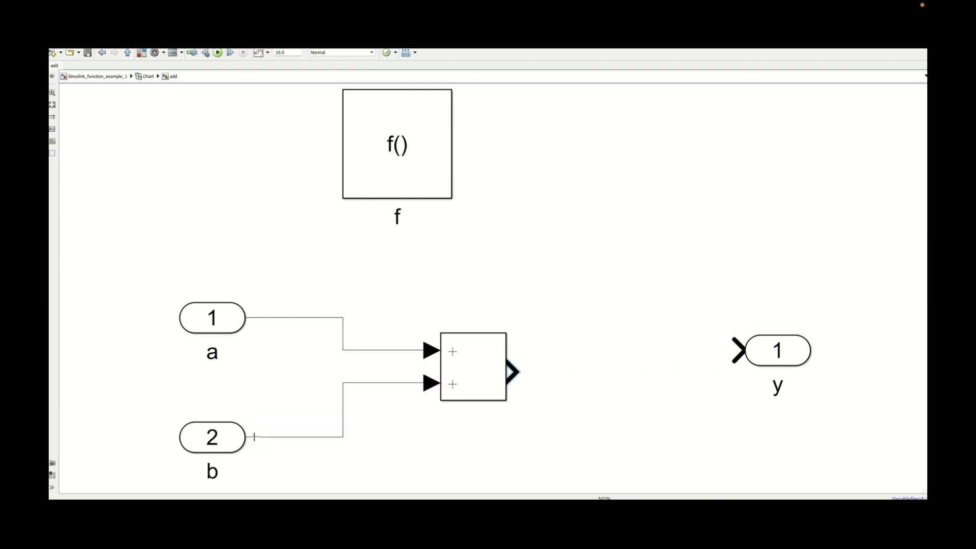
{"action": "mouse_move", "coordinate": [515, 373]}
{"action": "left_mouse_down"}
{"action": "mouse_move", "coordinate": [693, 364]}
{"action": "mouse_move", "coordinate": [734, 351]}
{"action": "mouse_move", "coordinate": [702, 374]}
{"action": "mouse_move", "coordinate": [666, 372]}
{"action": "mouse_move", "coordinate": [669, 384]}
{"action": "left_mouse_up"}
{"action": "left_click", "coordinate": [687, 305]}
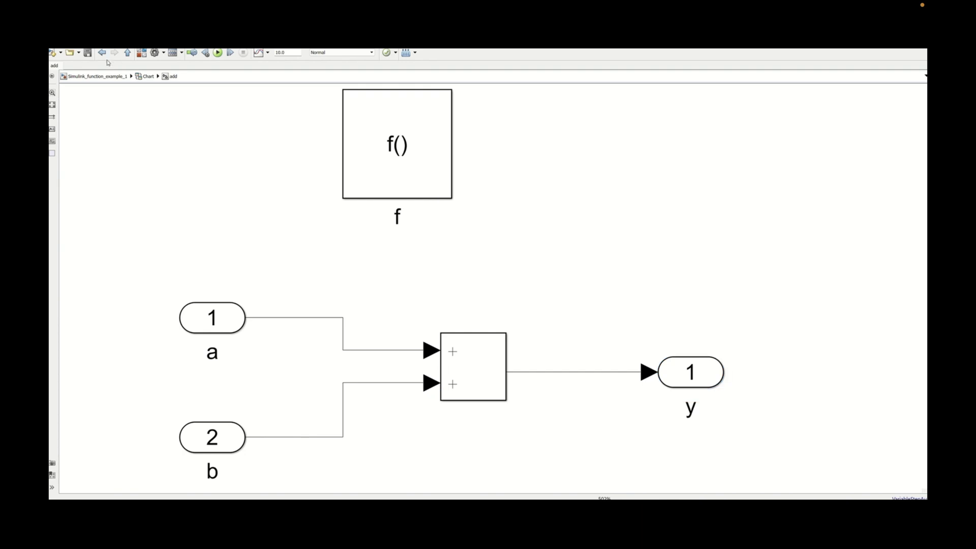
{"action": "left_click", "coordinate": [146, 76]}
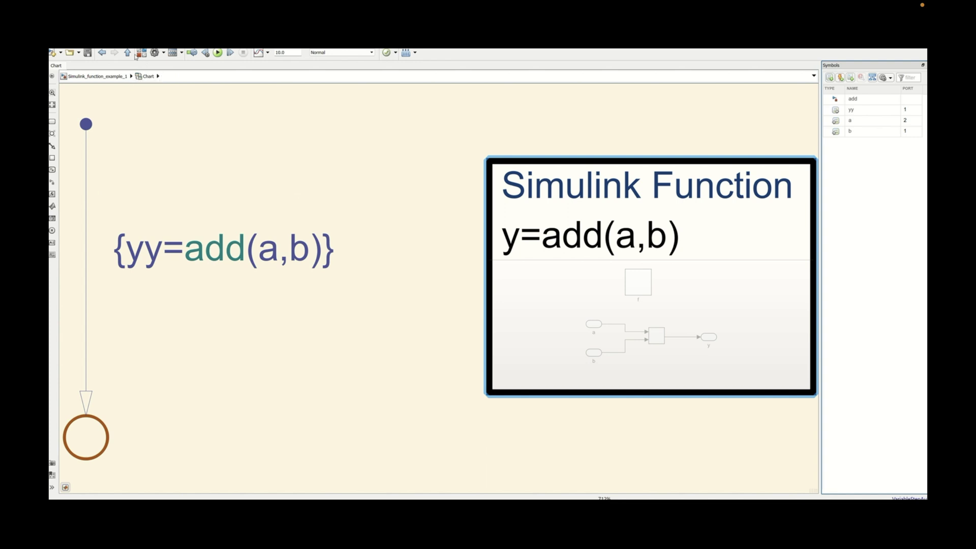
Step: In the top-level model, add a Constant of 1 and connect it to input b
{"action": "left_click", "coordinate": [128, 53]}
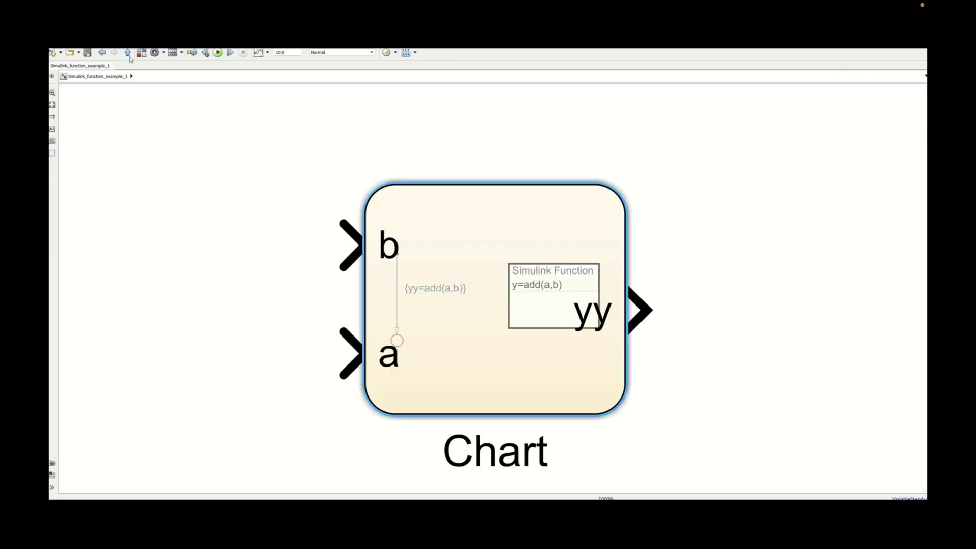
{"action": "double_click", "coordinate": [257, 194]}
{"action": "type", "text": "con"}
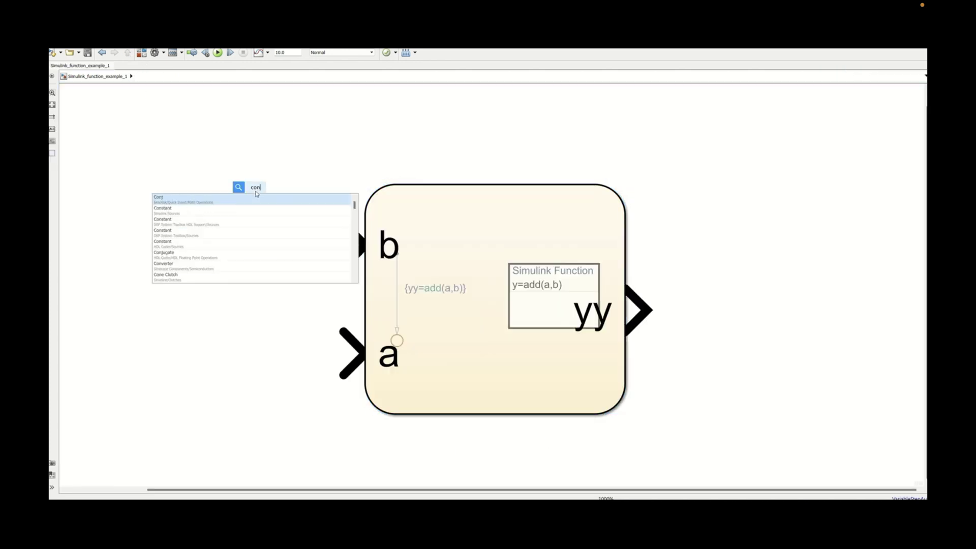
{"action": "left_click", "coordinate": [255, 210]}
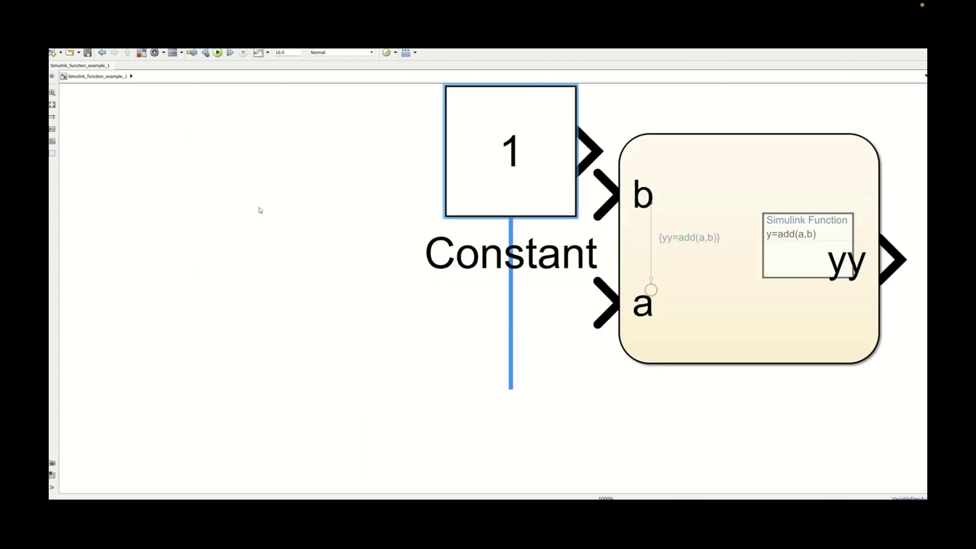
{"action": "key", "text": "Return"}
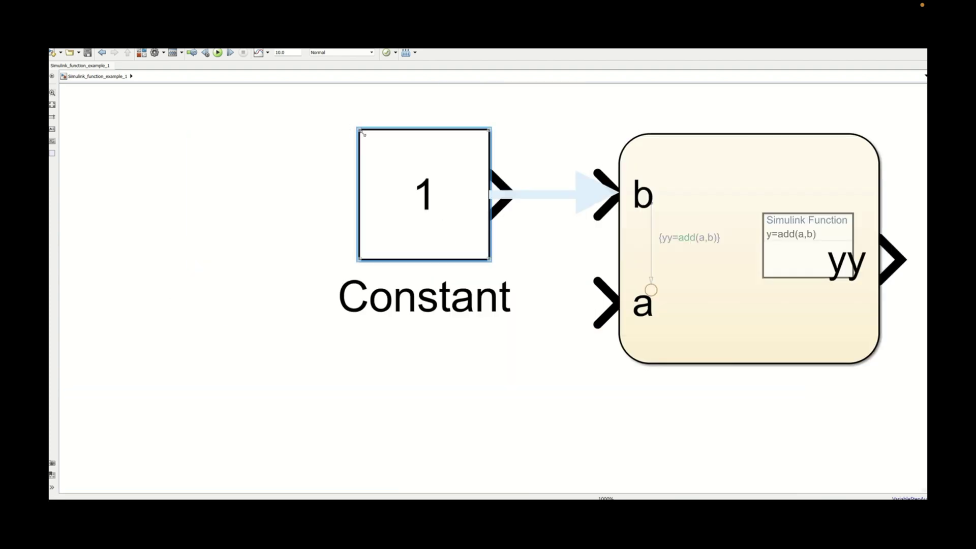
{"action": "left_click_drag", "start_coordinate": [359, 129], "coordinate": [402, 172]}
{"action": "left_click_drag", "start_coordinate": [440, 231], "coordinate": [450, 209]}
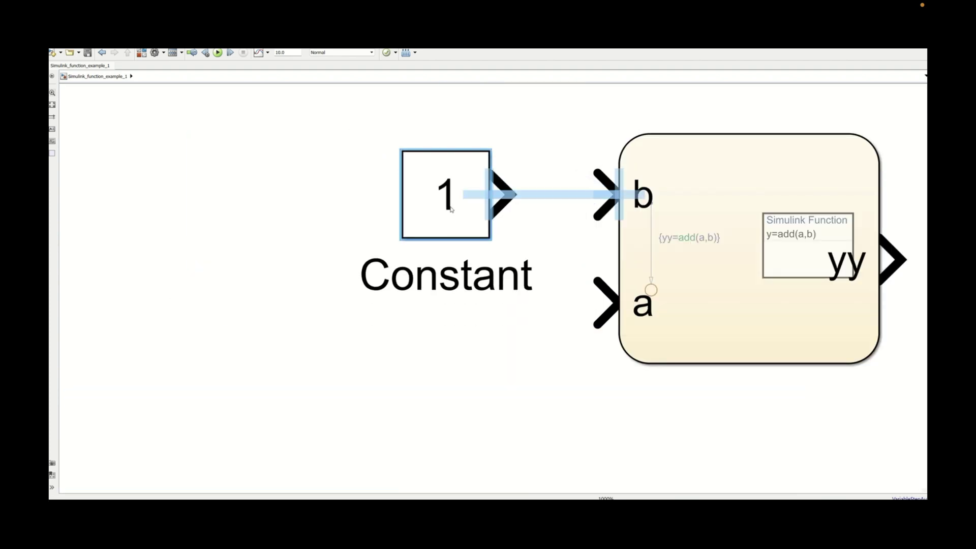
{"action": "left_click", "coordinate": [529, 204]}
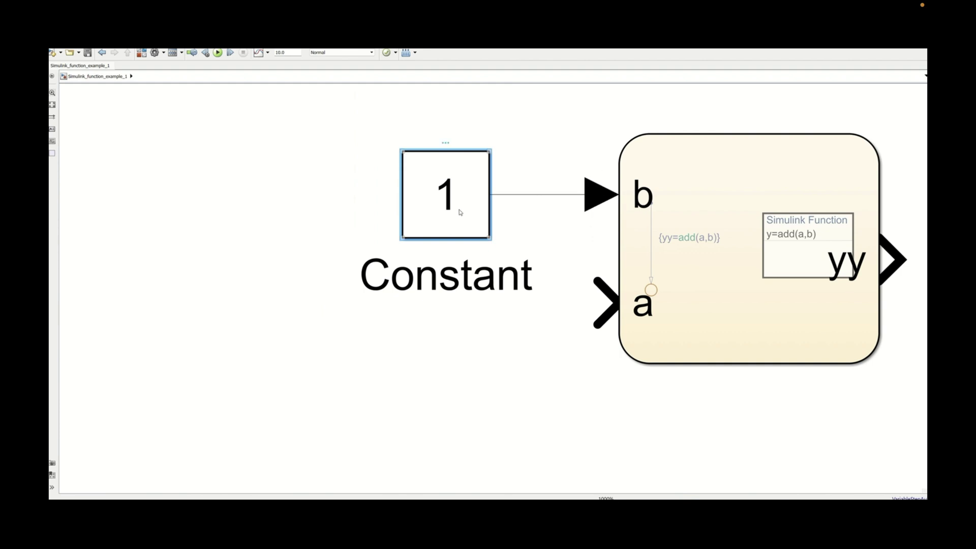
Step: Copy the constant and connect the copy to input a
{"action": "key", "text": "ctrl+c"}
{"action": "key", "text": "ctrl+v"}
{"action": "left_click_drag", "start_coordinate": [503, 251], "coordinate": [438, 295]}
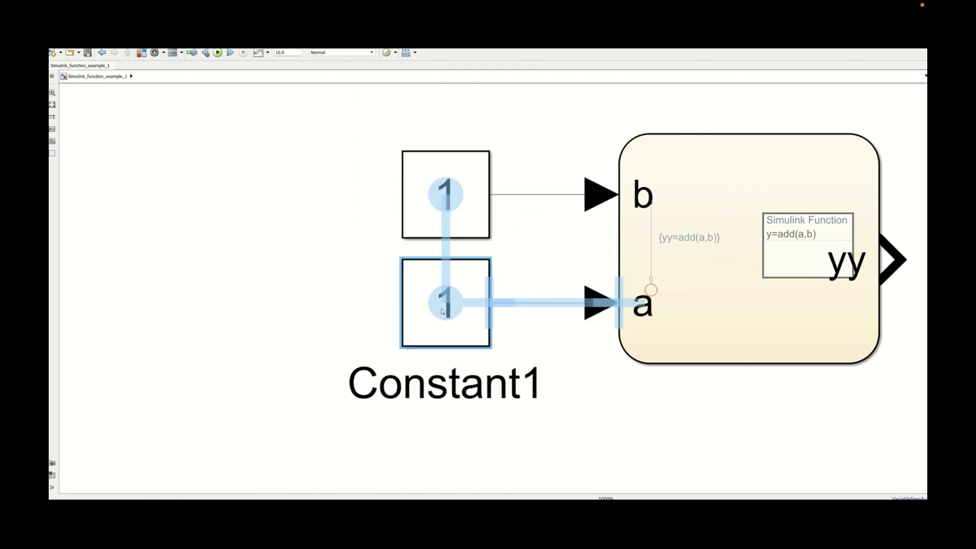
{"action": "left_click", "coordinate": [510, 300]}
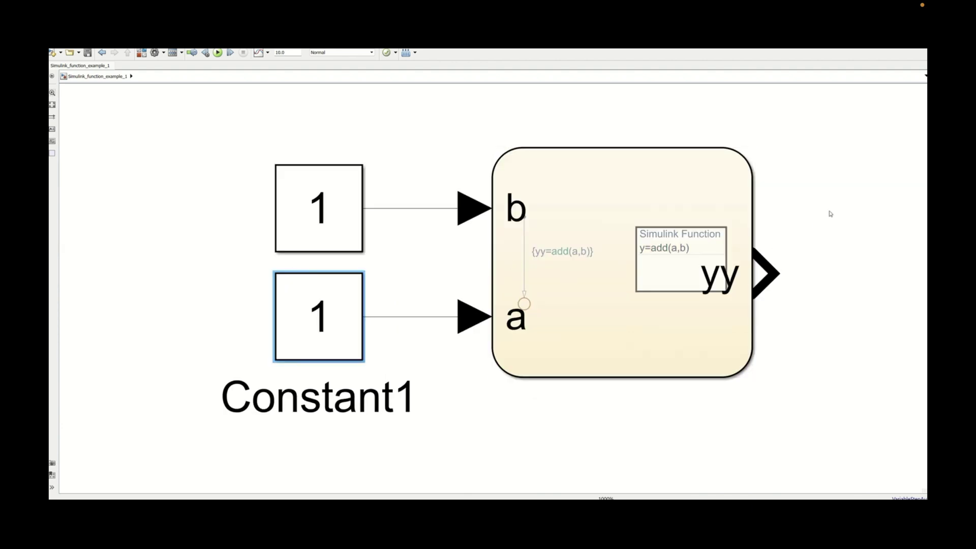
Step: Attach a Display to the chart's yy output and step the simulation so it shows 2
{"action": "left_click", "coordinate": [828, 213]}
{"action": "type", "text": "dis"}
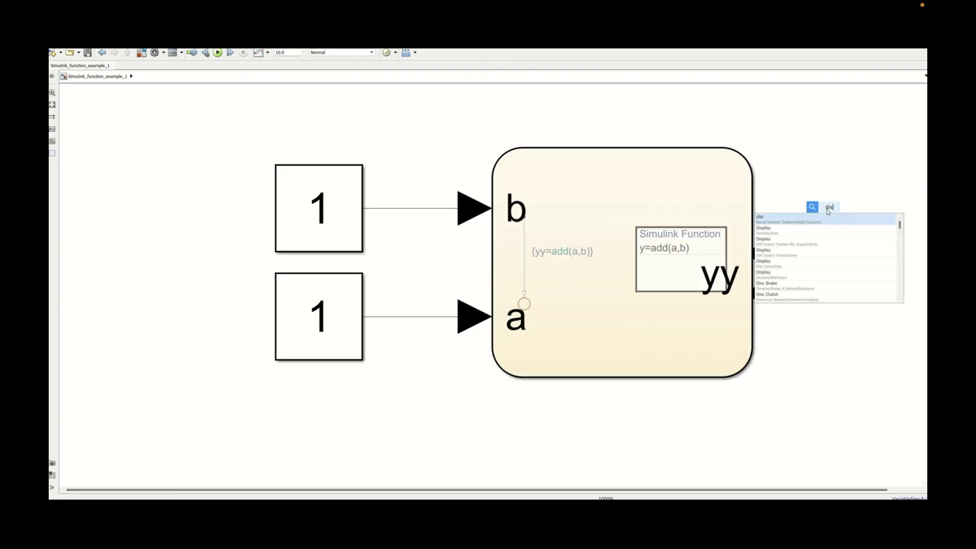
{"action": "left_click", "coordinate": [811, 241]}
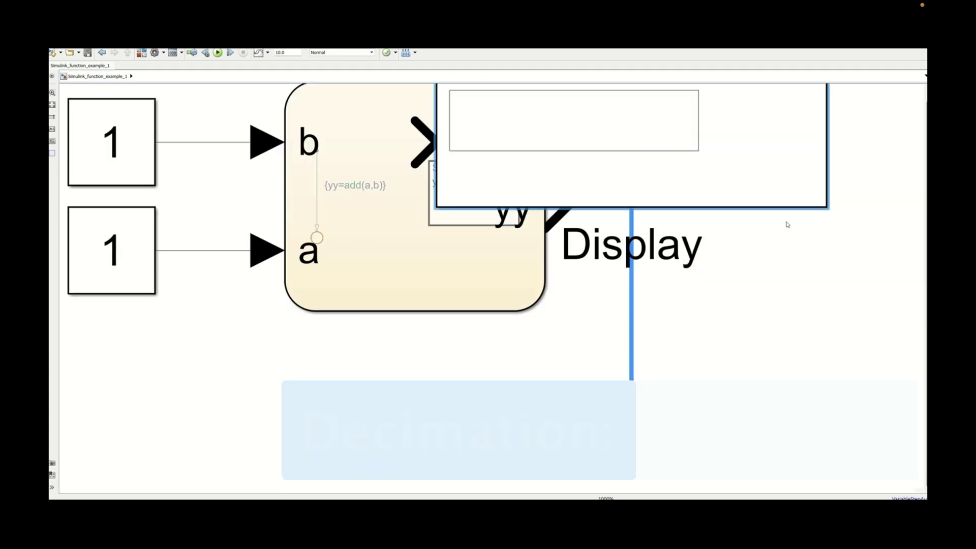
{"action": "left_click_drag", "start_coordinate": [598, 229], "coordinate": [691, 229]}
{"action": "left_click_drag", "start_coordinate": [738, 262], "coordinate": [688, 218]}
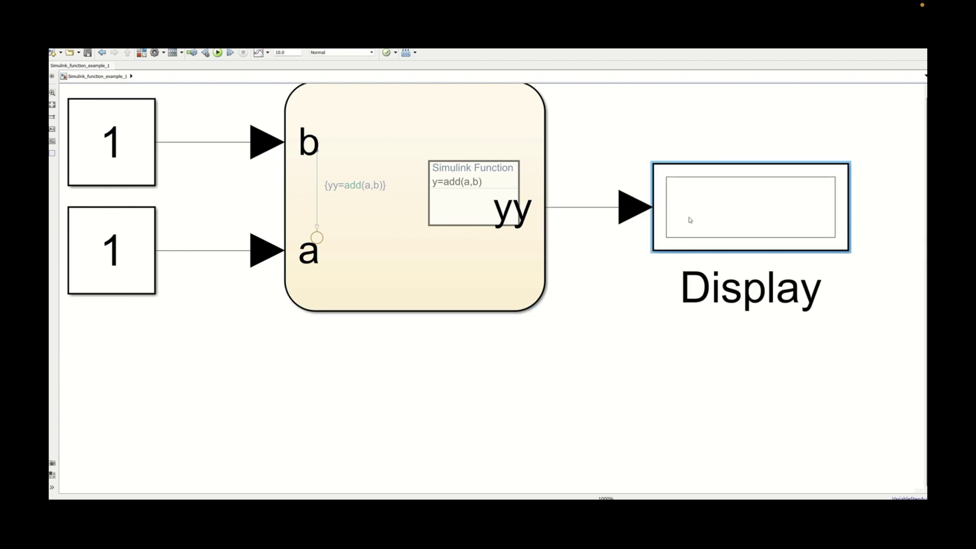
{"action": "left_click", "coordinate": [617, 264]}
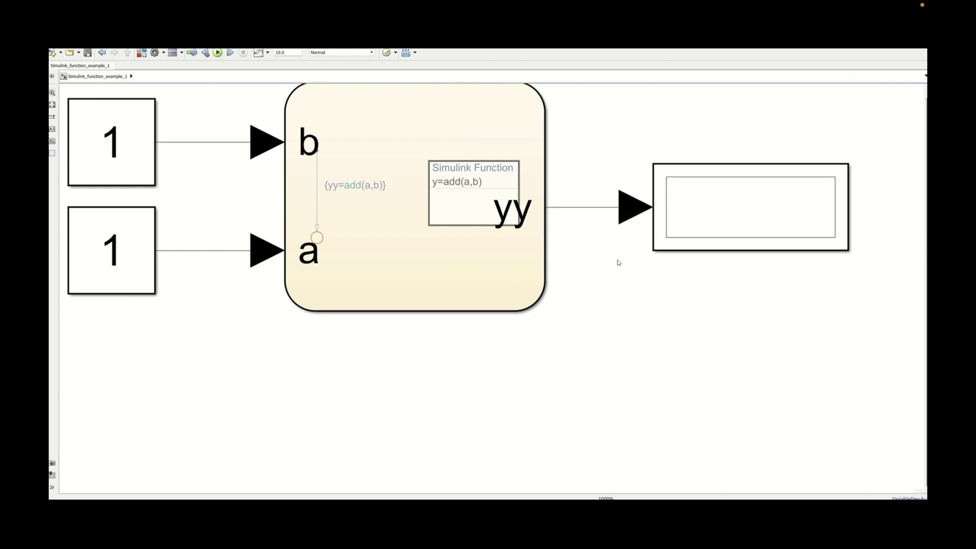
{"action": "left_click", "coordinate": [231, 53]}
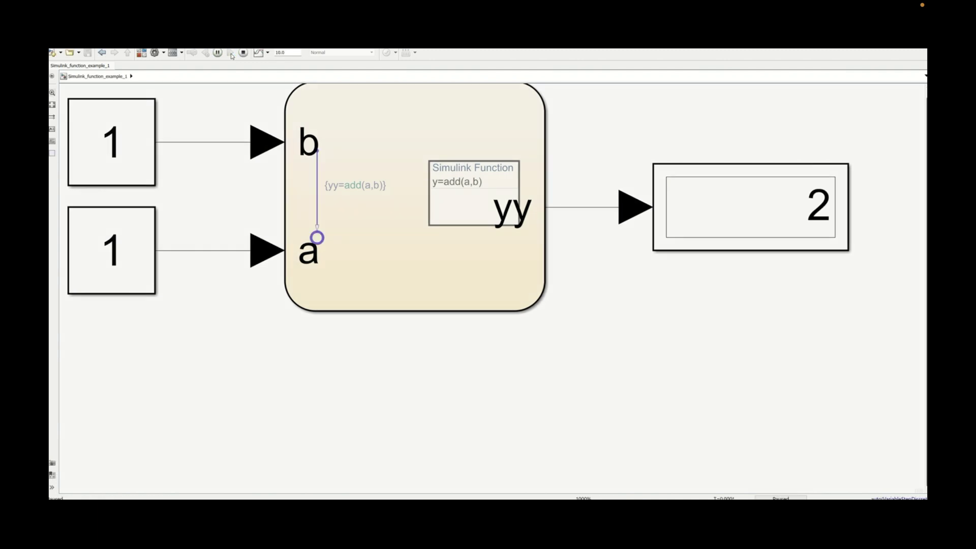